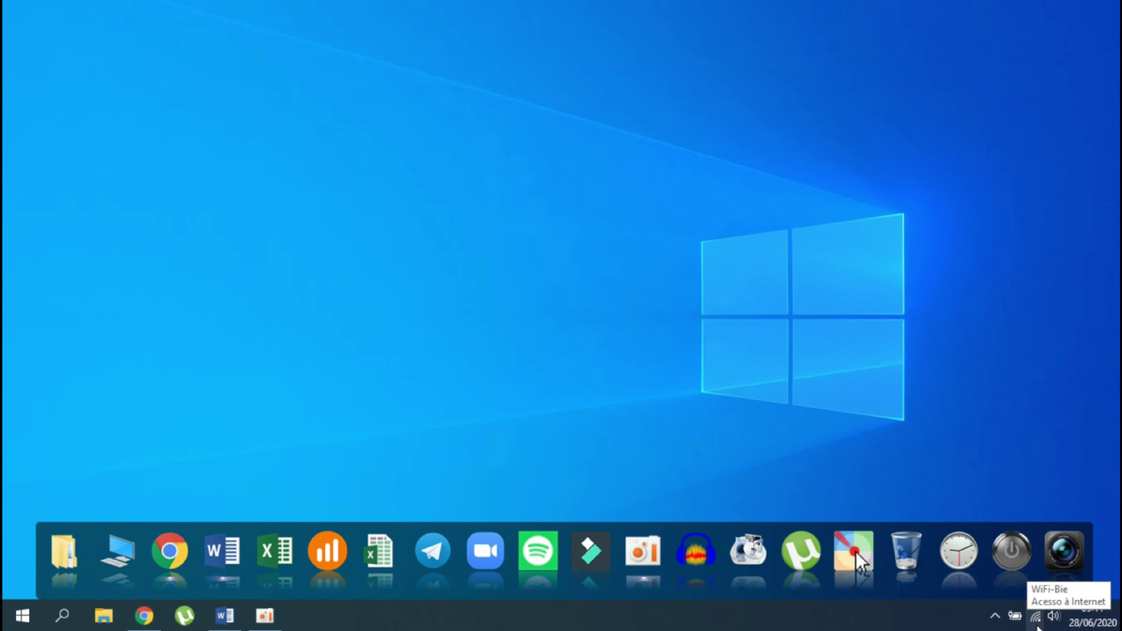
Open the network adapter list (Conexões de Rede) from the Network and Internet settings and reposition its window
{"action": "right_click", "coordinate": [1035, 621]}
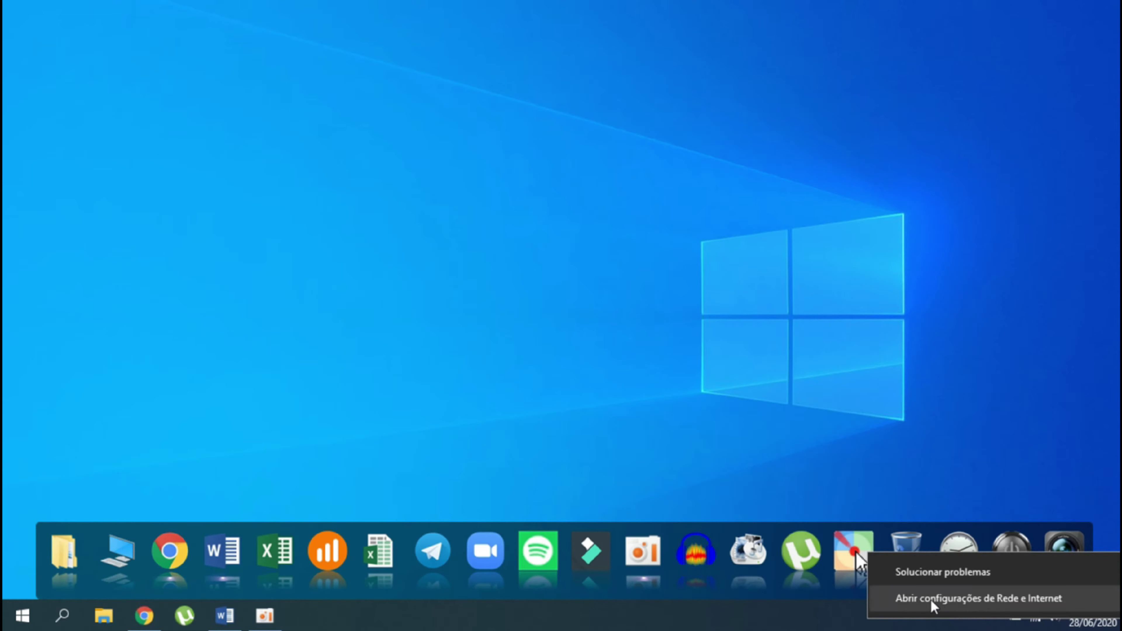
{"action": "left_click", "coordinate": [996, 601]}
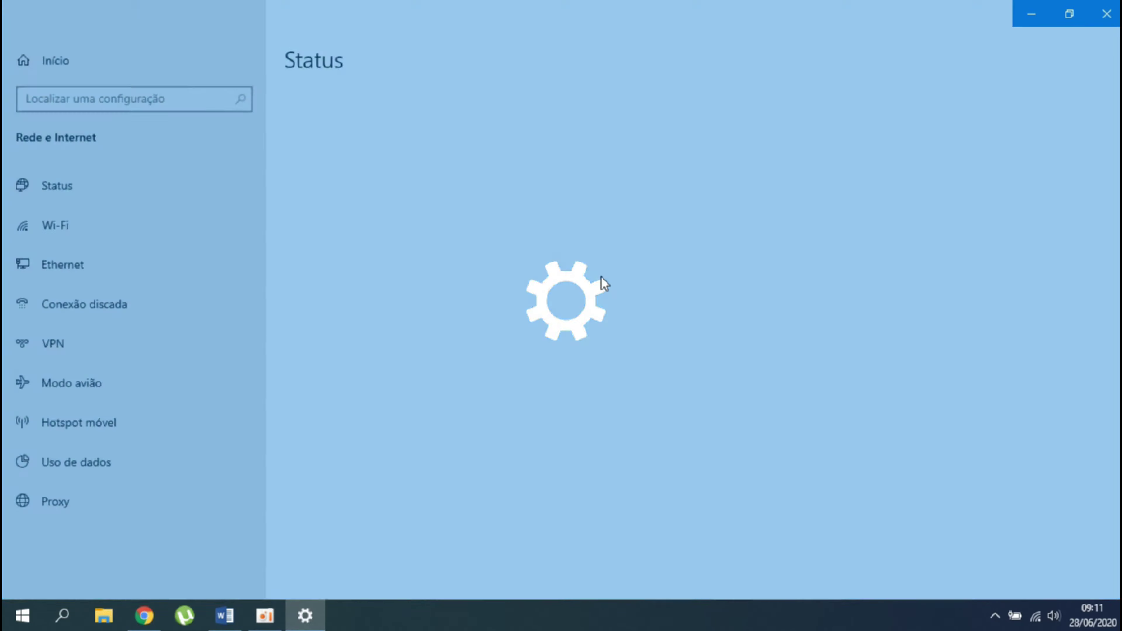
{"action": "scroll", "coordinate": [551, 298], "scroll_direction": "down", "scroll_amount": 3}
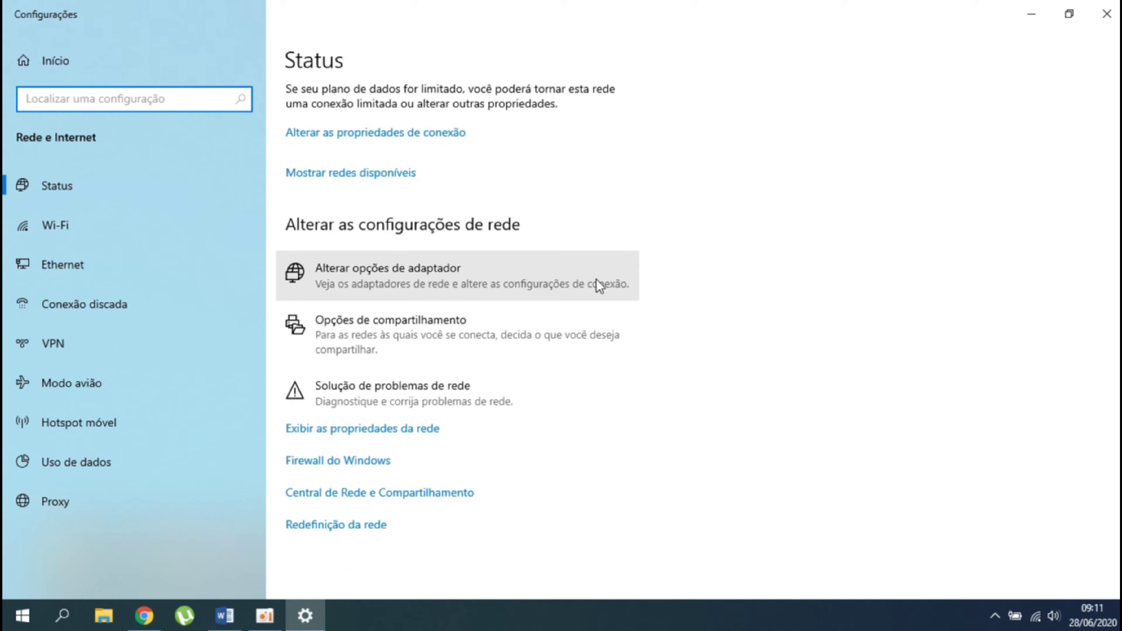
{"action": "left_click", "coordinate": [358, 279]}
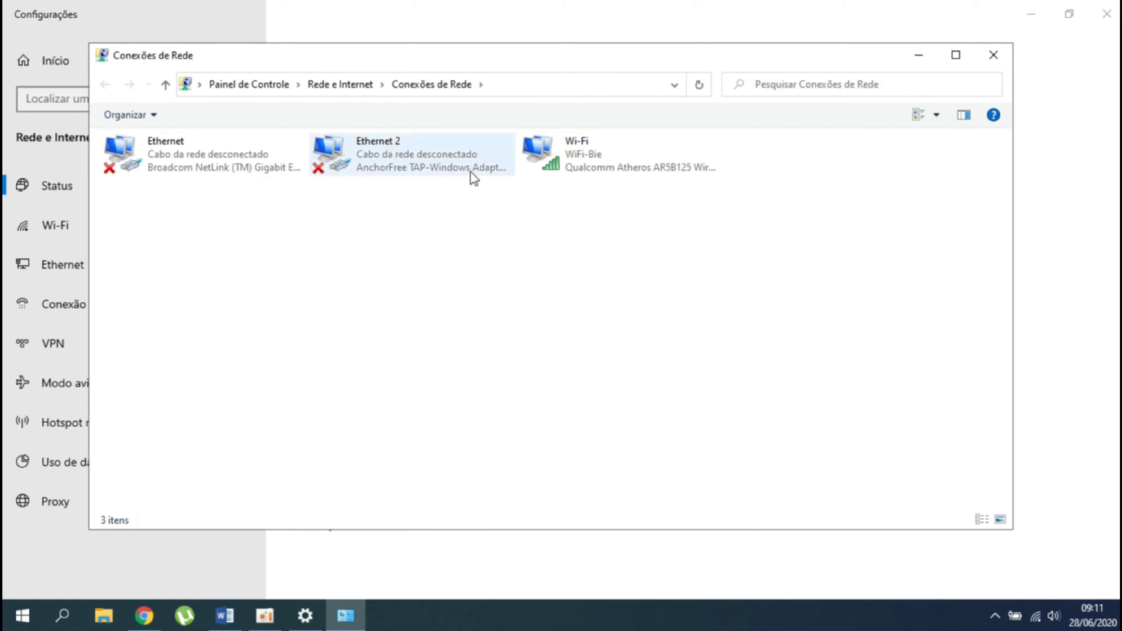
{"action": "left_click_drag", "start_coordinate": [486, 60], "coordinate": [525, 58]}
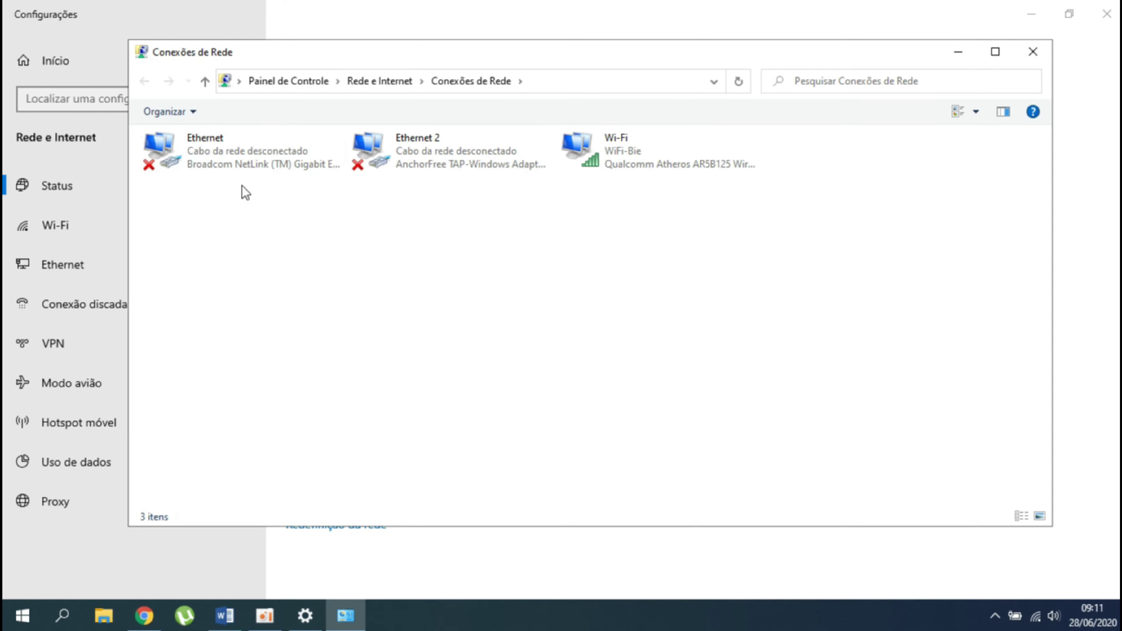
Switch the Ethernet adapter's IPv4 properties to manually specified DNS servers and accept the adapter's properties
{"action": "right_click", "coordinate": [223, 142]}
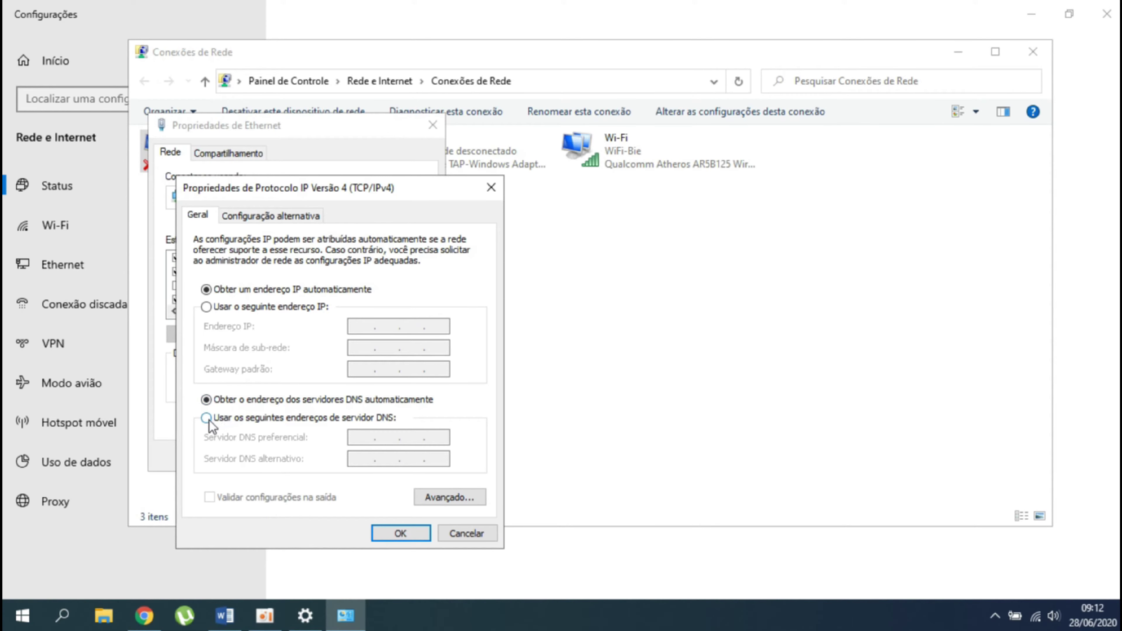
{"action": "left_click", "coordinate": [207, 417]}
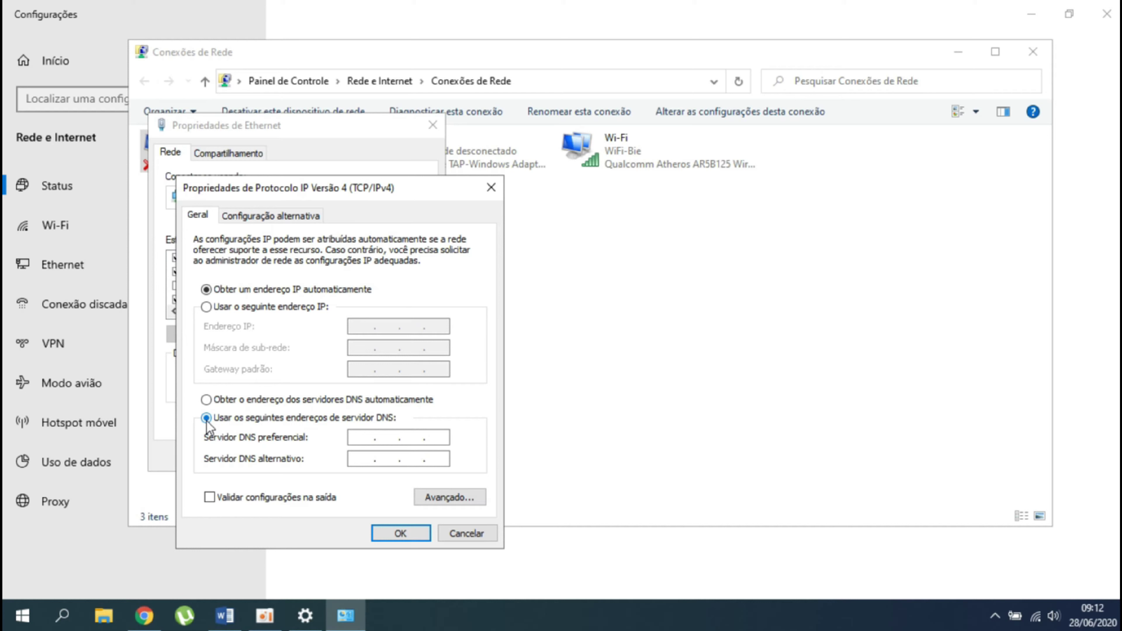
{"action": "left_click", "coordinate": [400, 532]}
{"action": "left_click", "coordinate": [342, 455]}
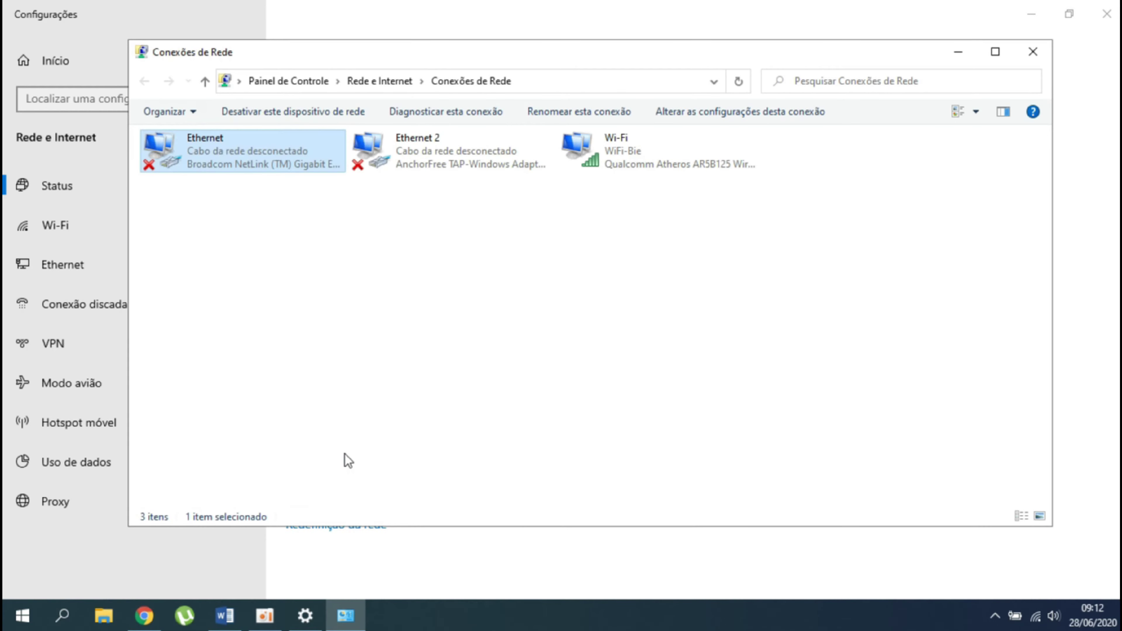
{"action": "left_click", "coordinate": [426, 248]}
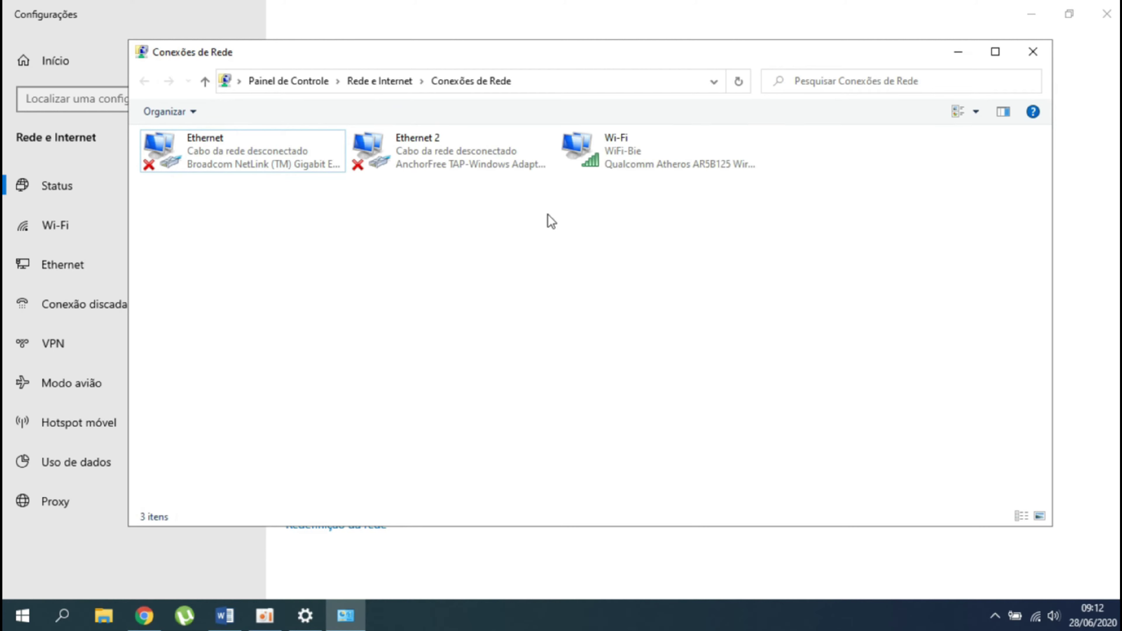
Open the TCP/IPv4 protocol properties of the Wi-Fi adapter
{"action": "right_click", "coordinate": [613, 147]}
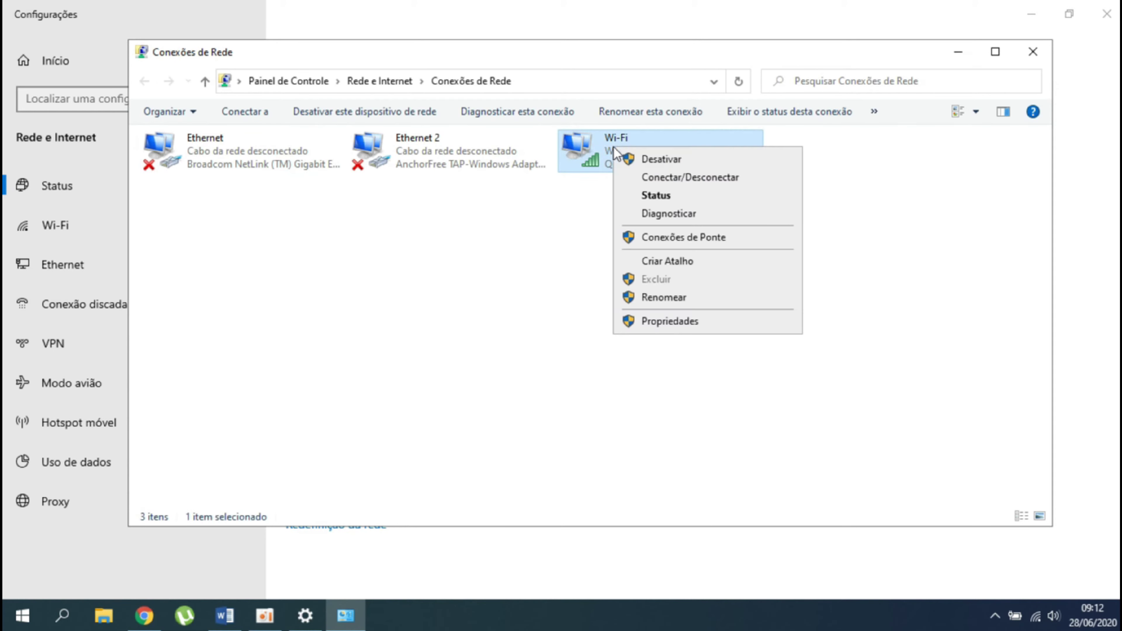
{"action": "left_click", "coordinate": [687, 322]}
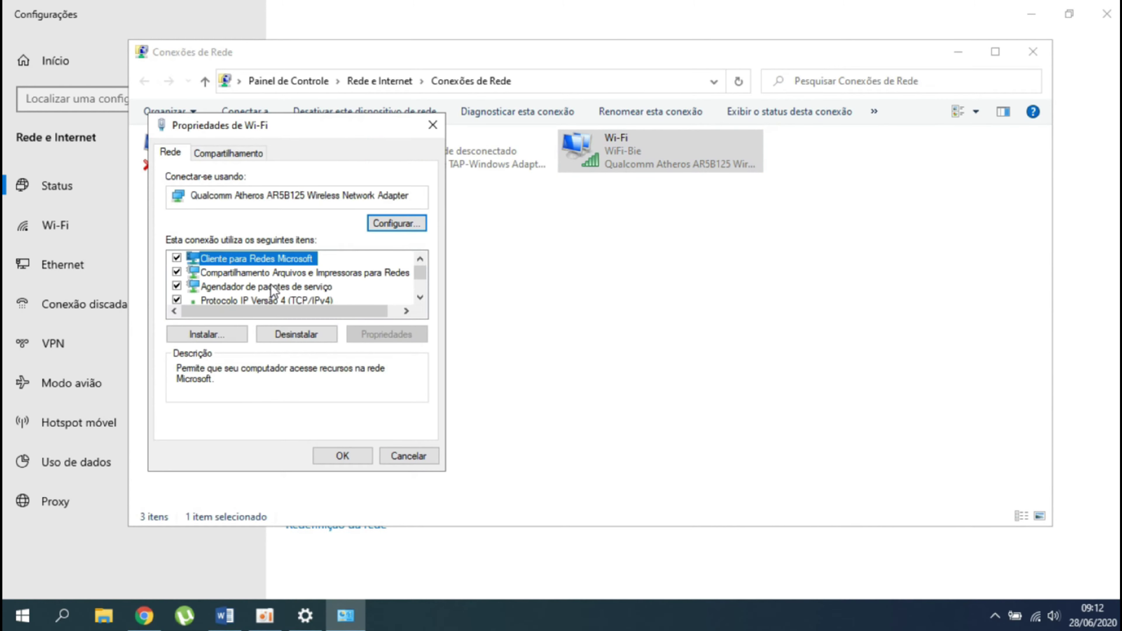
{"action": "left_click", "coordinate": [230, 299]}
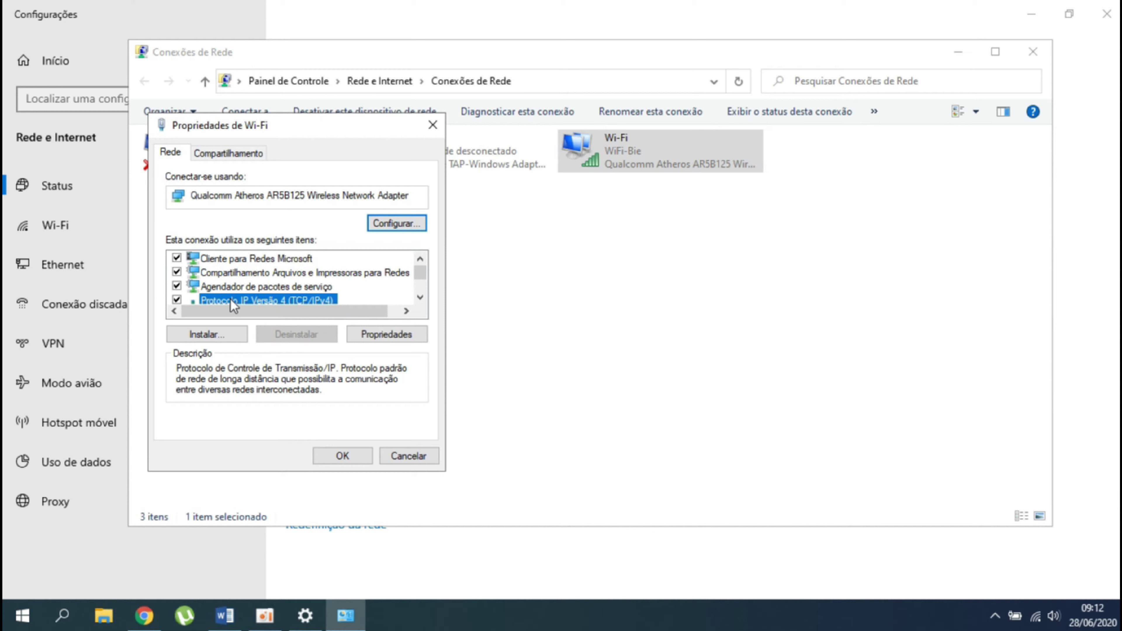
{"action": "left_click", "coordinate": [389, 337]}
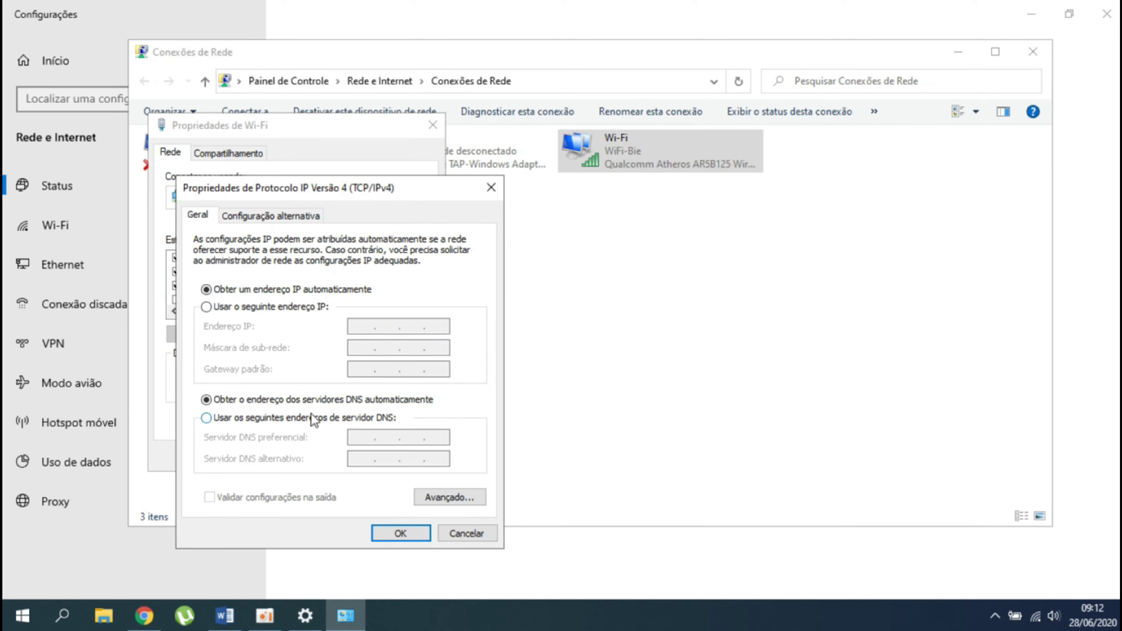
Set the Wi-Fi adapter's preferred DNS server to 8.8.8.8 and the alternate to 8.8.4.4, and save the properties
{"action": "left_click", "coordinate": [211, 423]}
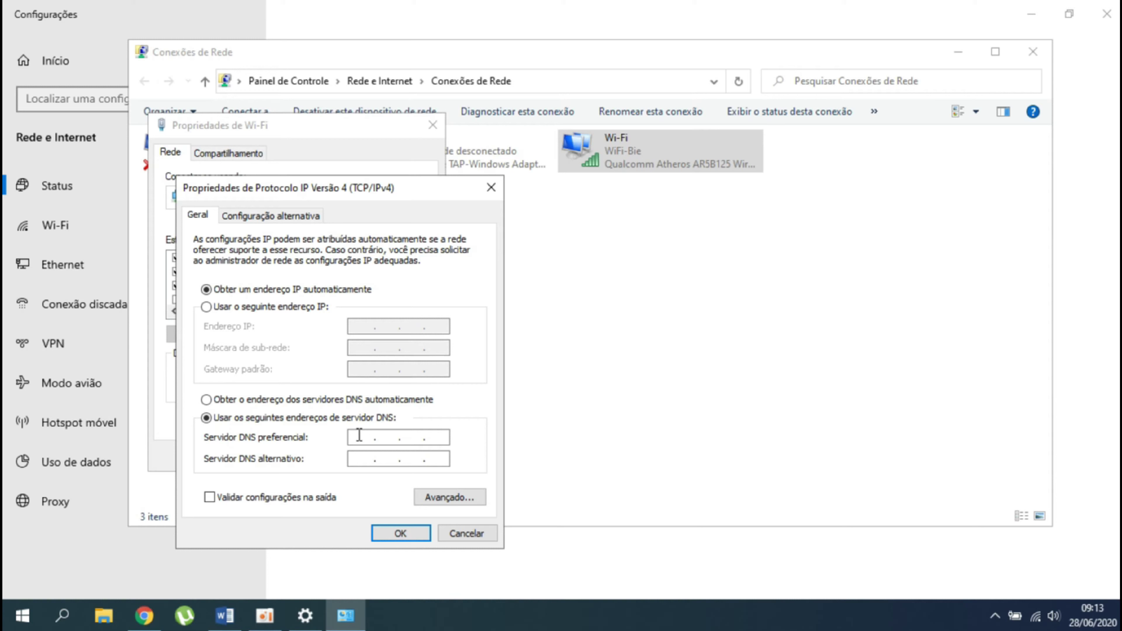
{"action": "type", "text": "8.8.8.8"}
{"action": "left_click", "coordinate": [368, 462]}
{"action": "type", "text": "8.8.4.4"}
{"action": "left_click", "coordinate": [401, 533]}
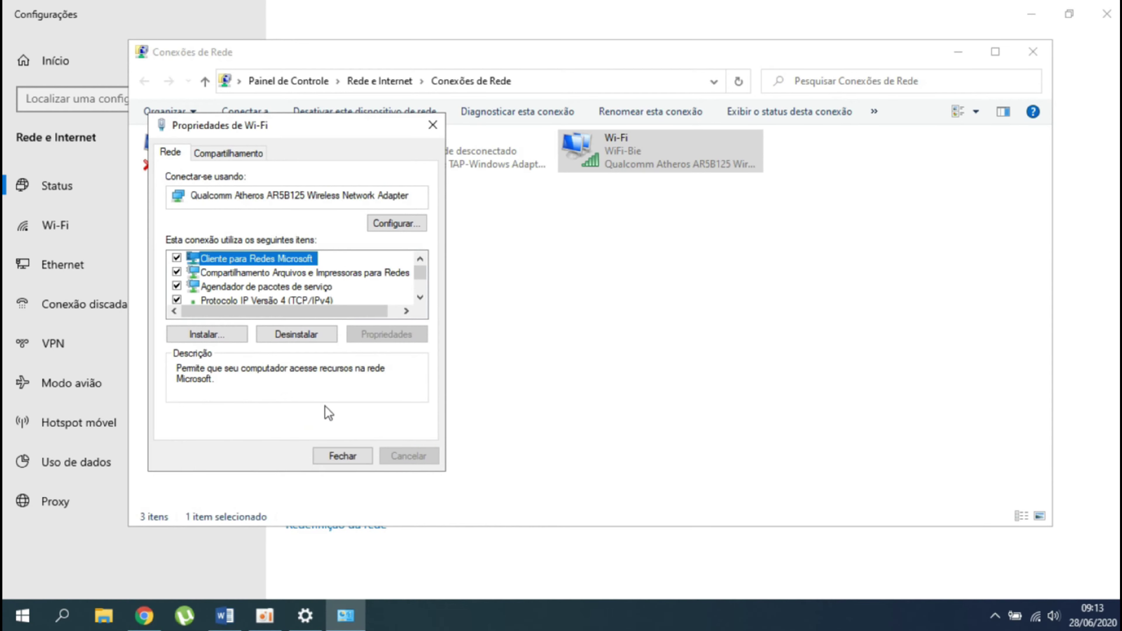
{"action": "left_click", "coordinate": [359, 463]}
{"action": "left_click", "coordinate": [729, 288]}
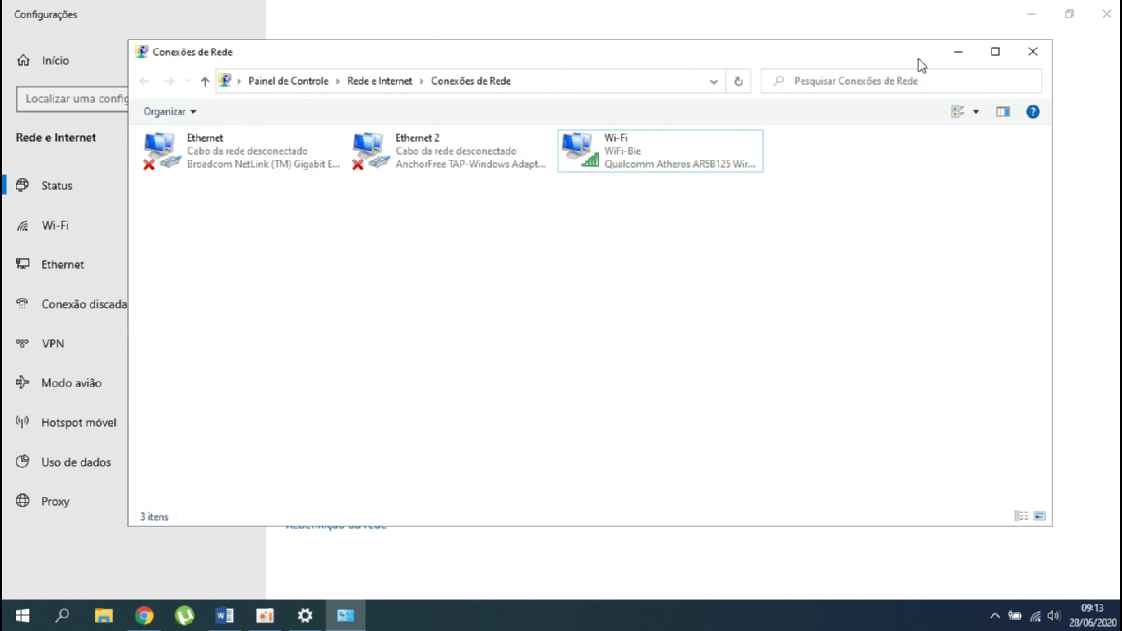
Close the network connections window and the Settings window
{"action": "mouse_move", "coordinate": [919, 63]}
{"action": "left_mouse_down"}
{"action": "mouse_move", "coordinate": [888, 58]}
{"action": "mouse_move", "coordinate": [909, 58]}
{"action": "left_mouse_up"}
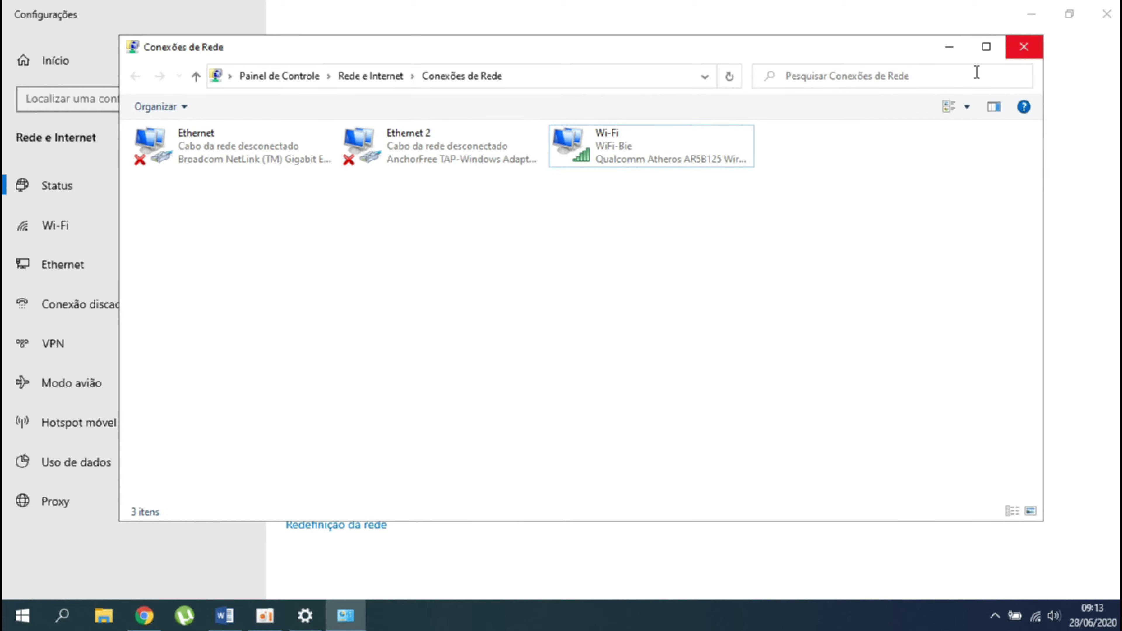
{"action": "left_click", "coordinate": [1024, 46]}
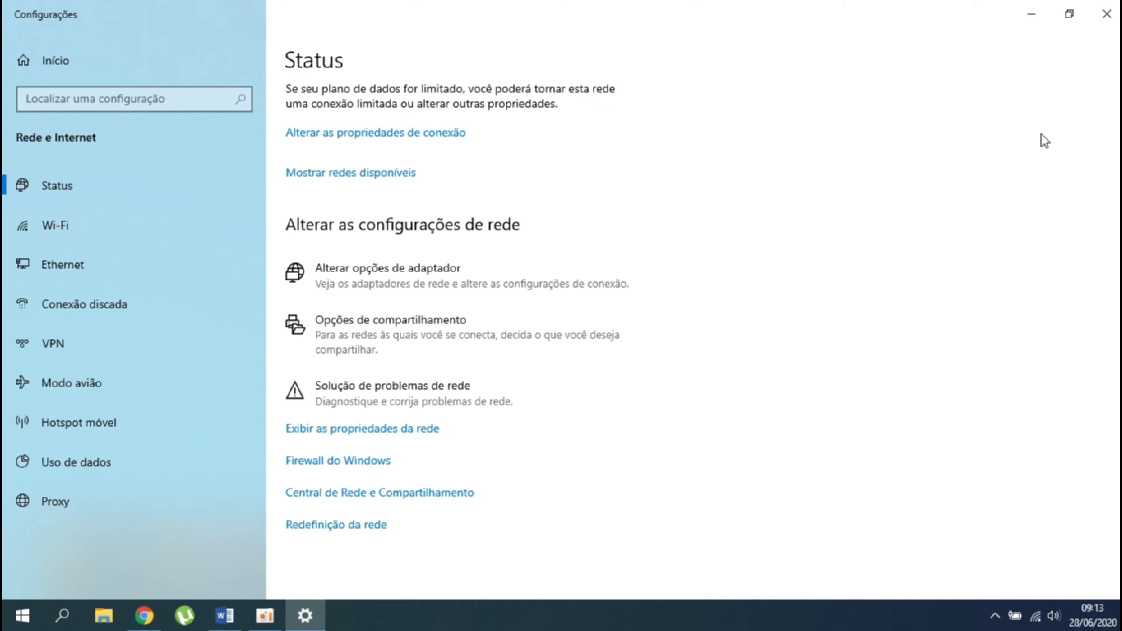
{"action": "left_click", "coordinate": [1107, 15]}
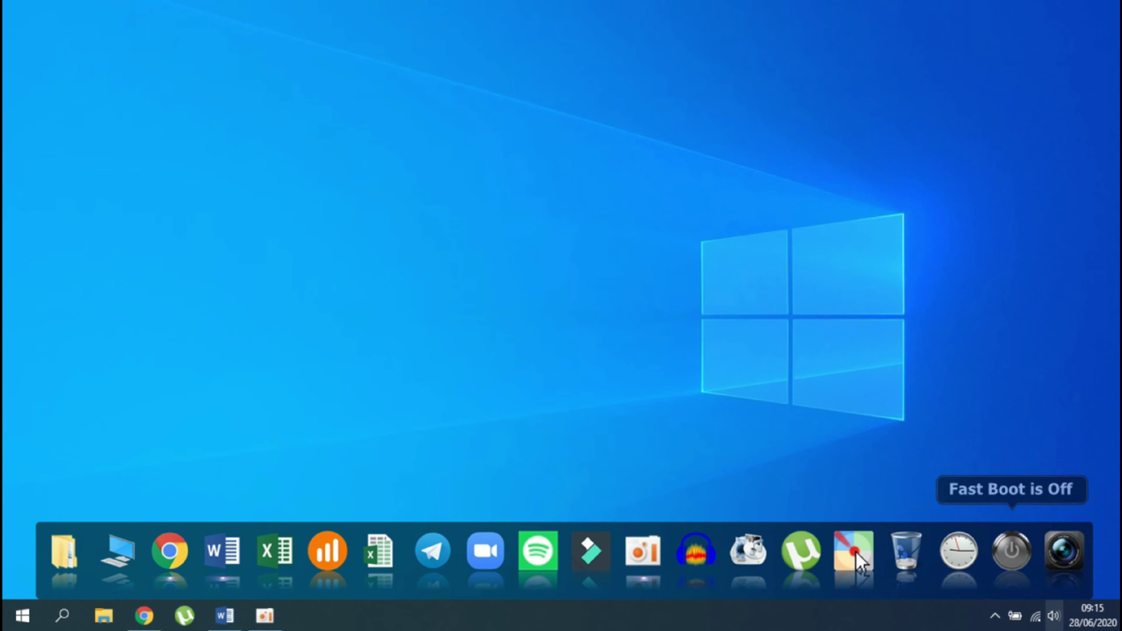
Open Internet Options through the Network and Sharing Center (Central de Rede e Compartilhamento)
{"action": "right_click", "coordinate": [1037, 624]}
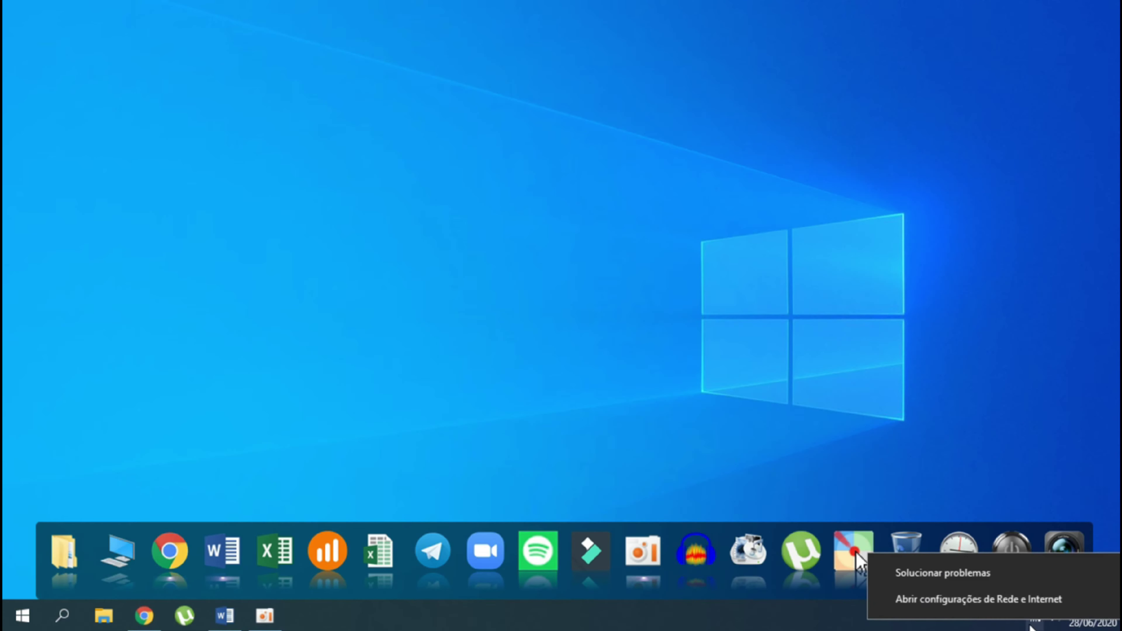
{"action": "left_click", "coordinate": [970, 601]}
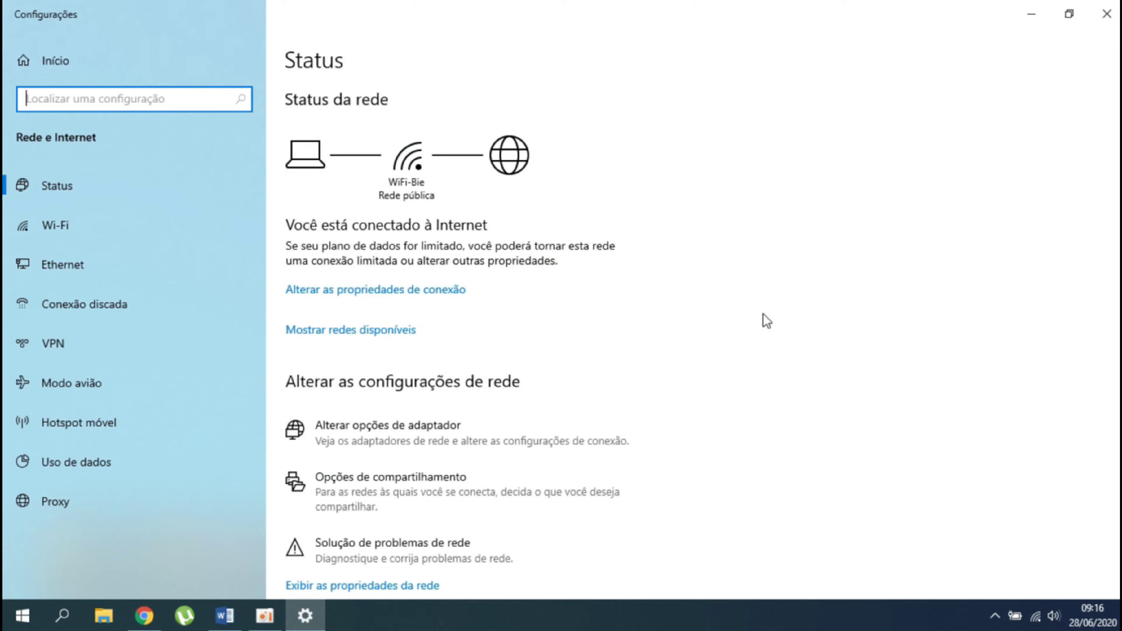
{"action": "scroll", "coordinate": [362, 250], "scroll_direction": "down", "scroll_amount": 3}
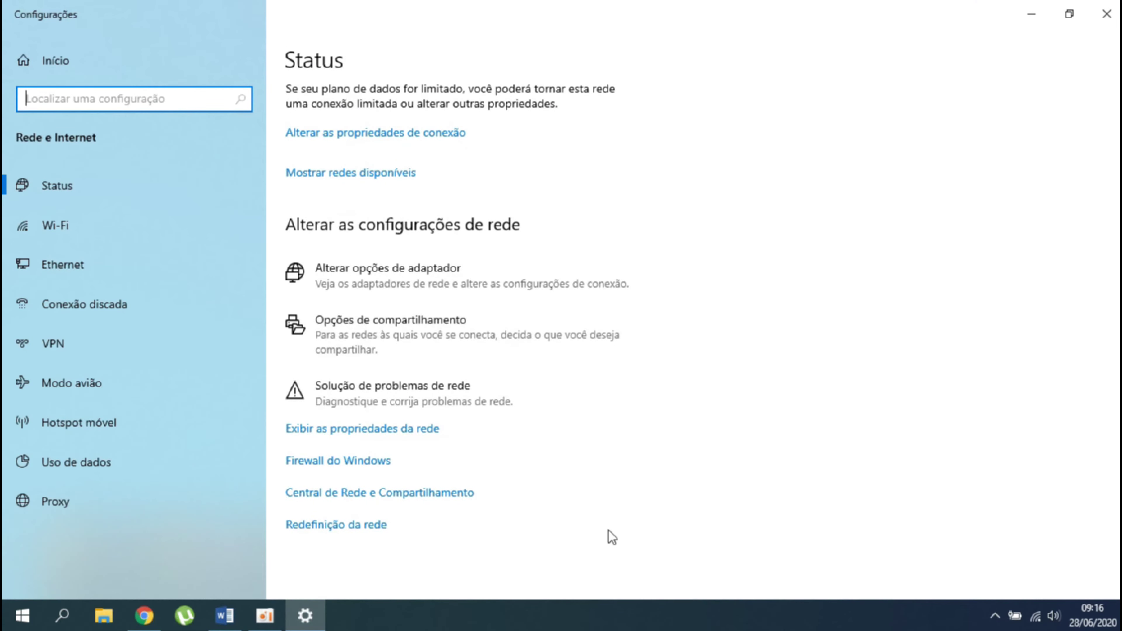
{"action": "left_click", "coordinate": [328, 494]}
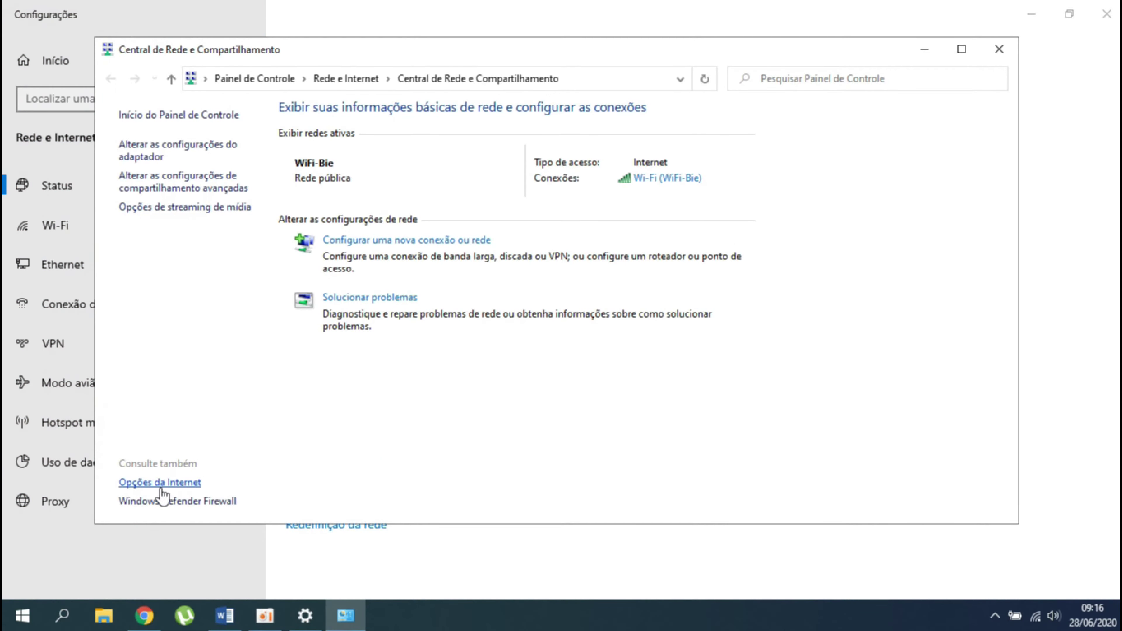
{"action": "left_click", "coordinate": [149, 484]}
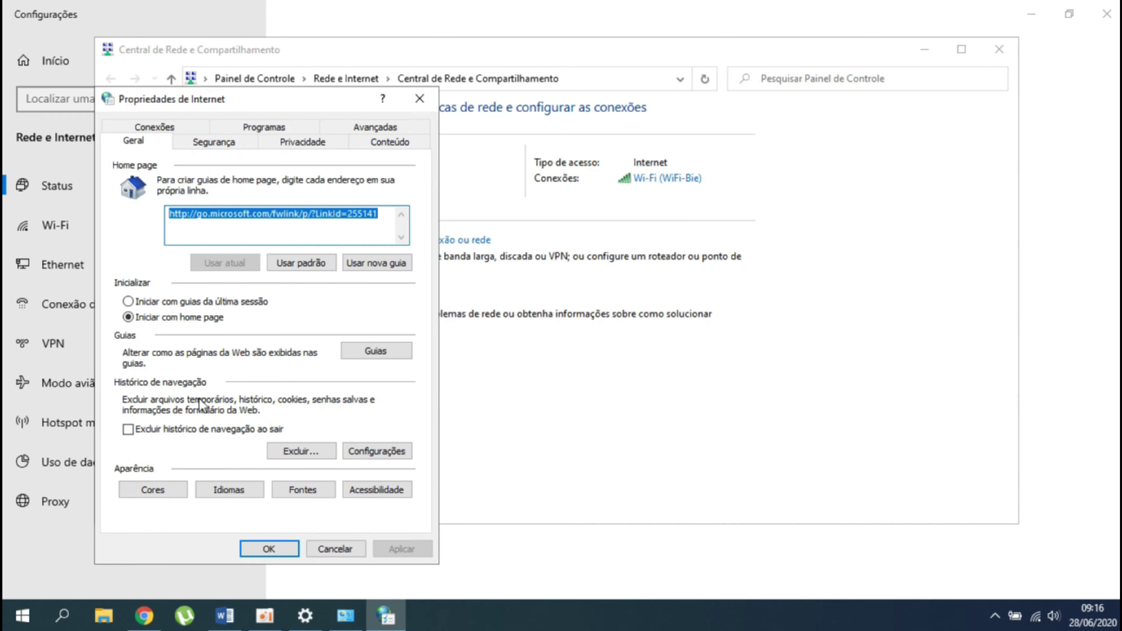
Reset all Internet Explorer settings, including deletion of personal settings, and close the Network and Sharing Center
{"action": "left_click", "coordinate": [370, 130]}
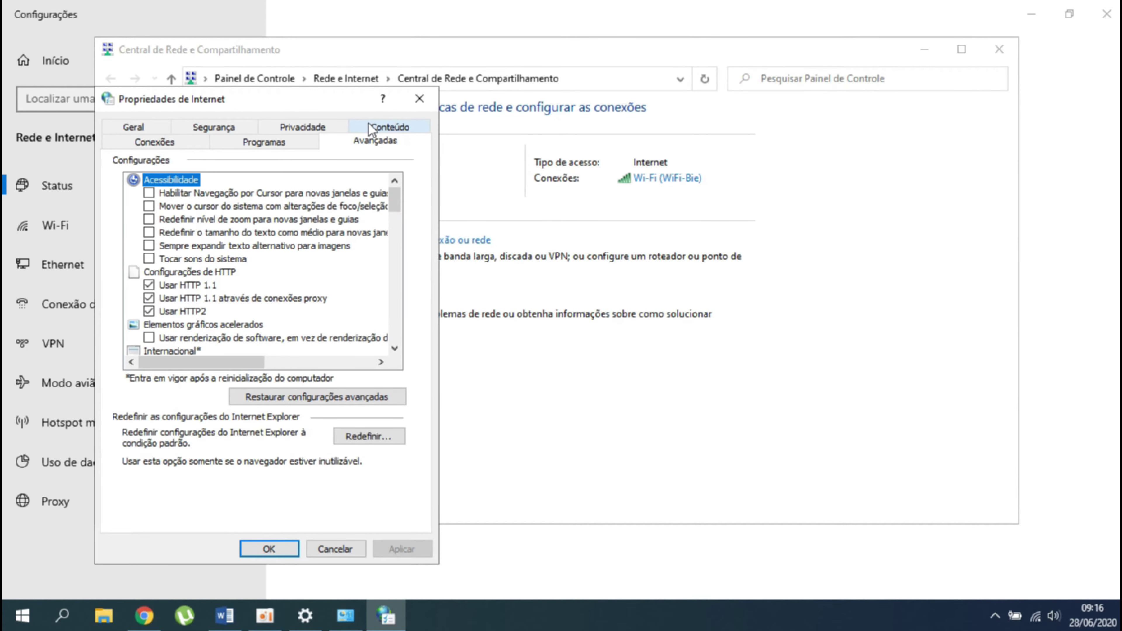
{"action": "left_click", "coordinate": [375, 436]}
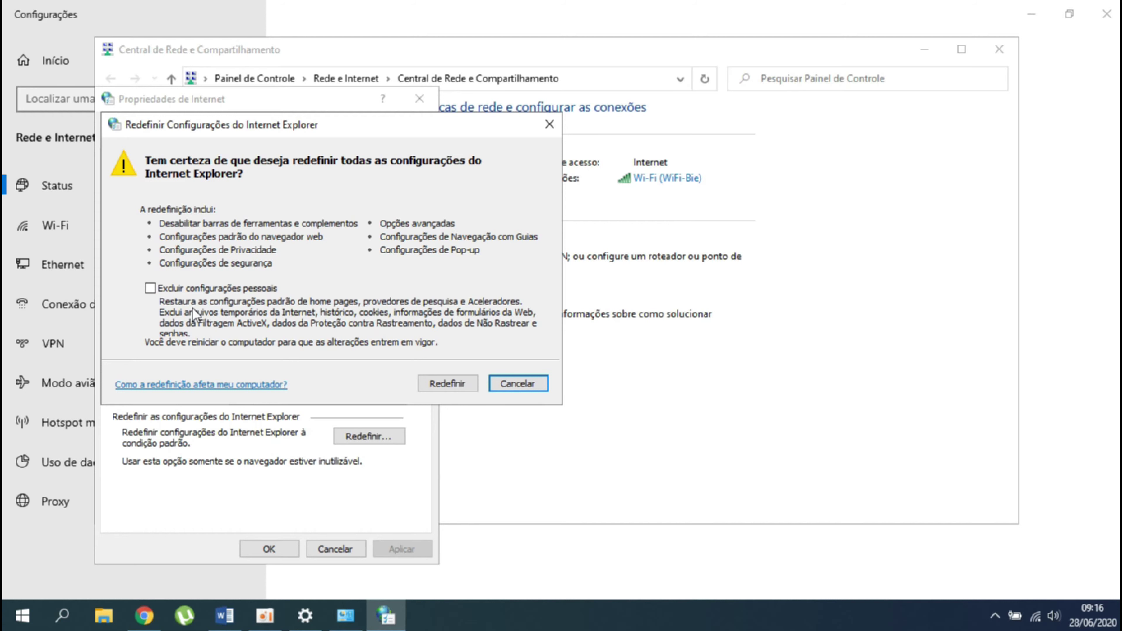
{"action": "left_click", "coordinate": [150, 289]}
{"action": "left_click", "coordinate": [448, 385]}
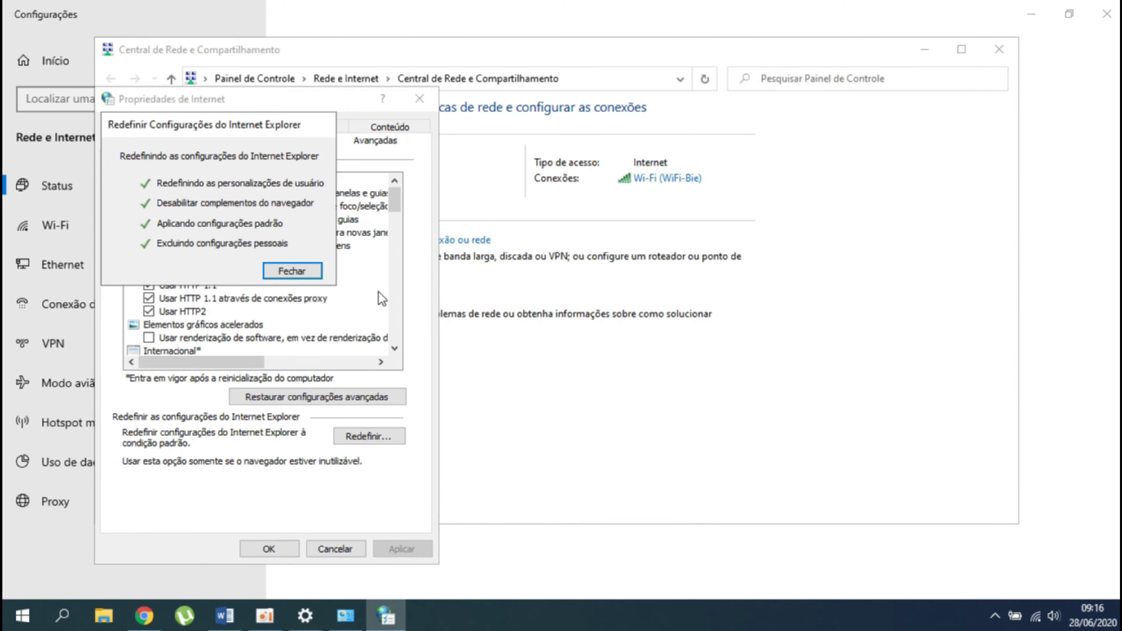
{"action": "left_click", "coordinate": [294, 271]}
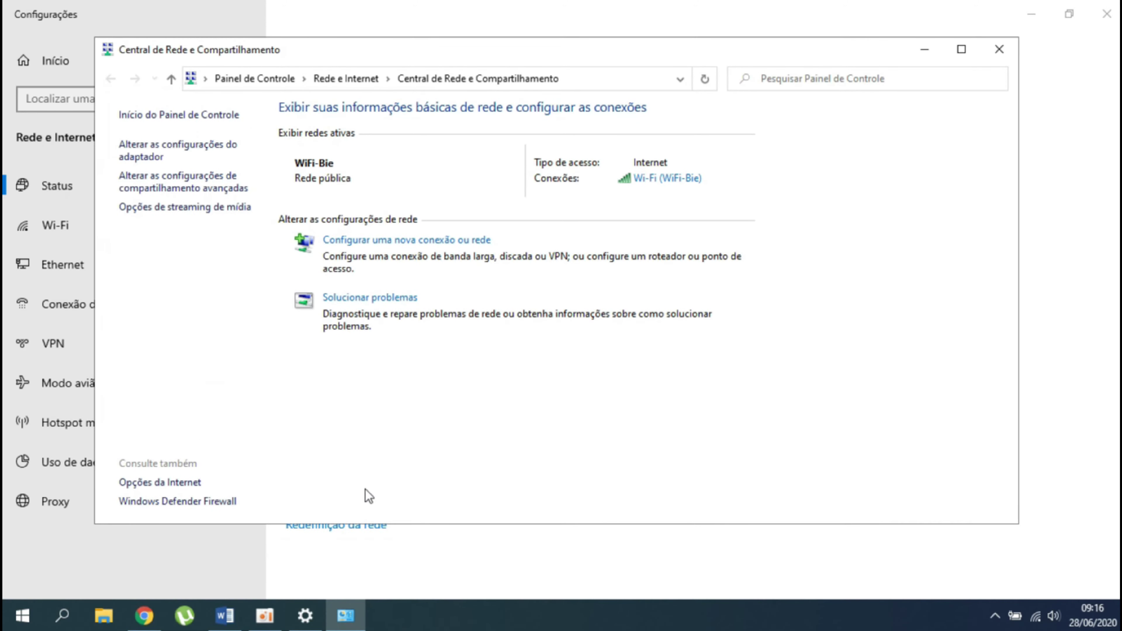
{"action": "left_click", "coordinate": [993, 49]}
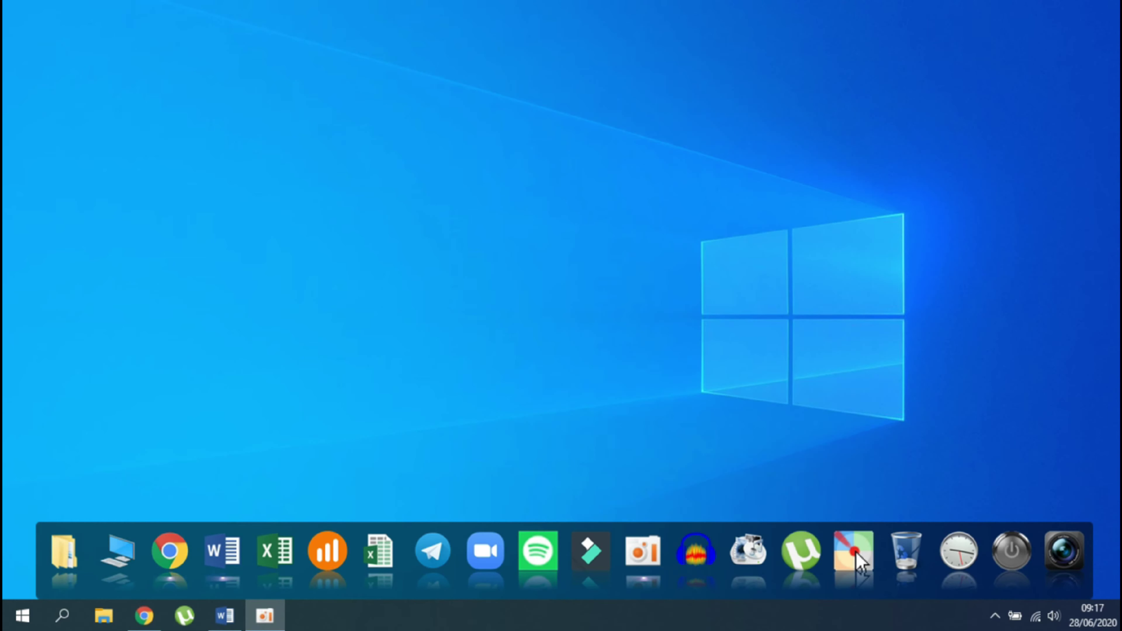
Open the network reset page (Redefinição da rede) in the Network and Internet settings
{"action": "right_click", "coordinate": [1034, 615]}
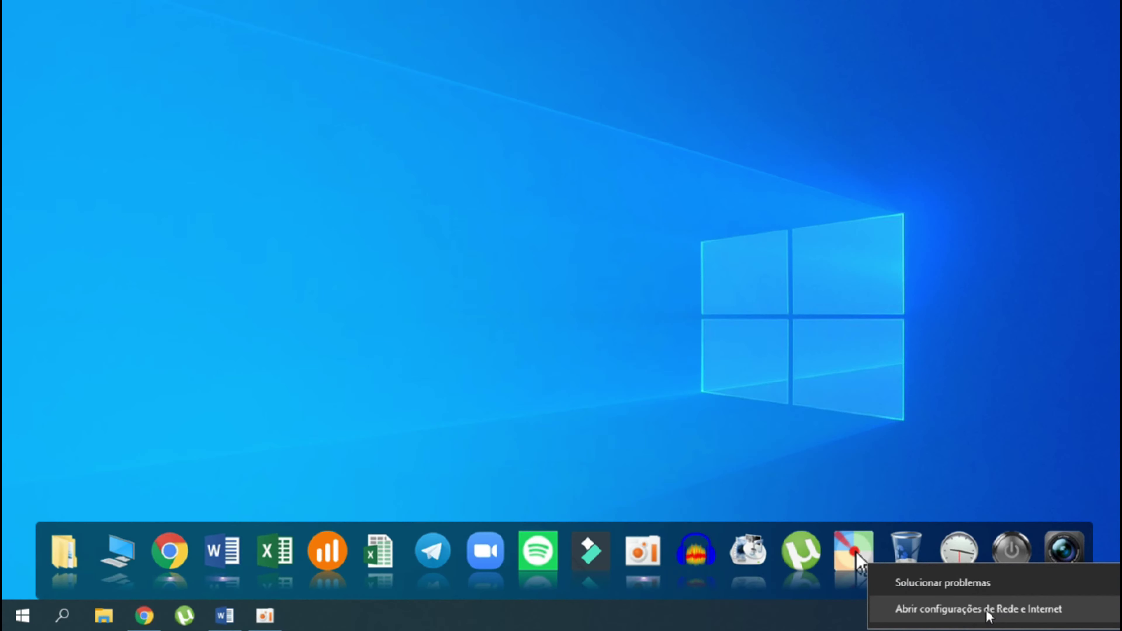
{"action": "left_click", "coordinate": [985, 609]}
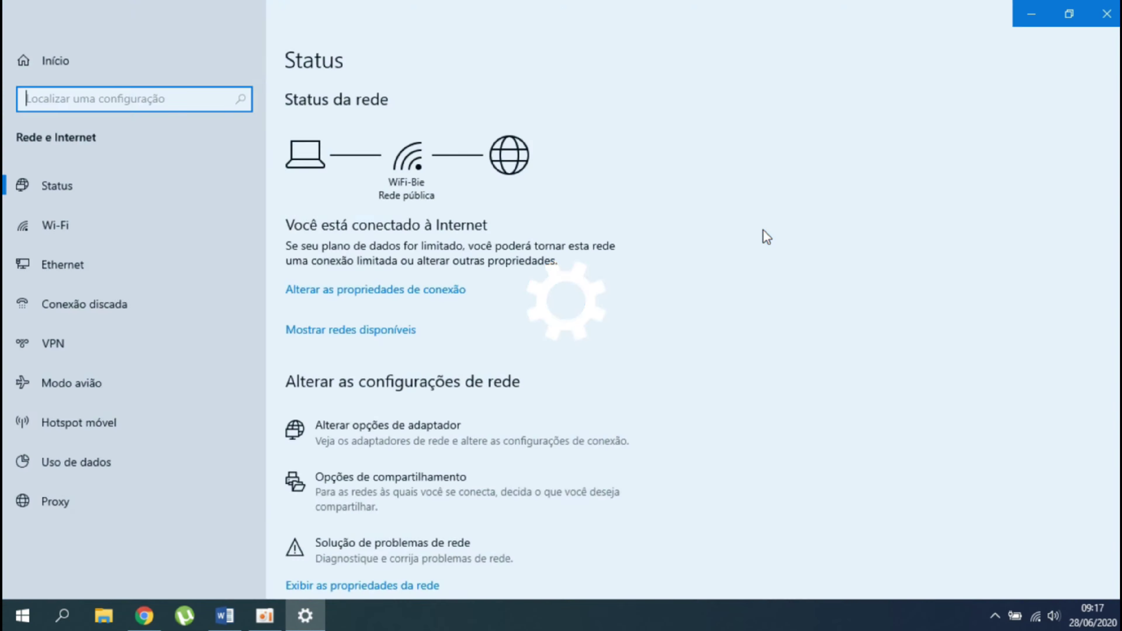
{"action": "scroll", "coordinate": [656, 243], "scroll_direction": "down", "scroll_amount": 3}
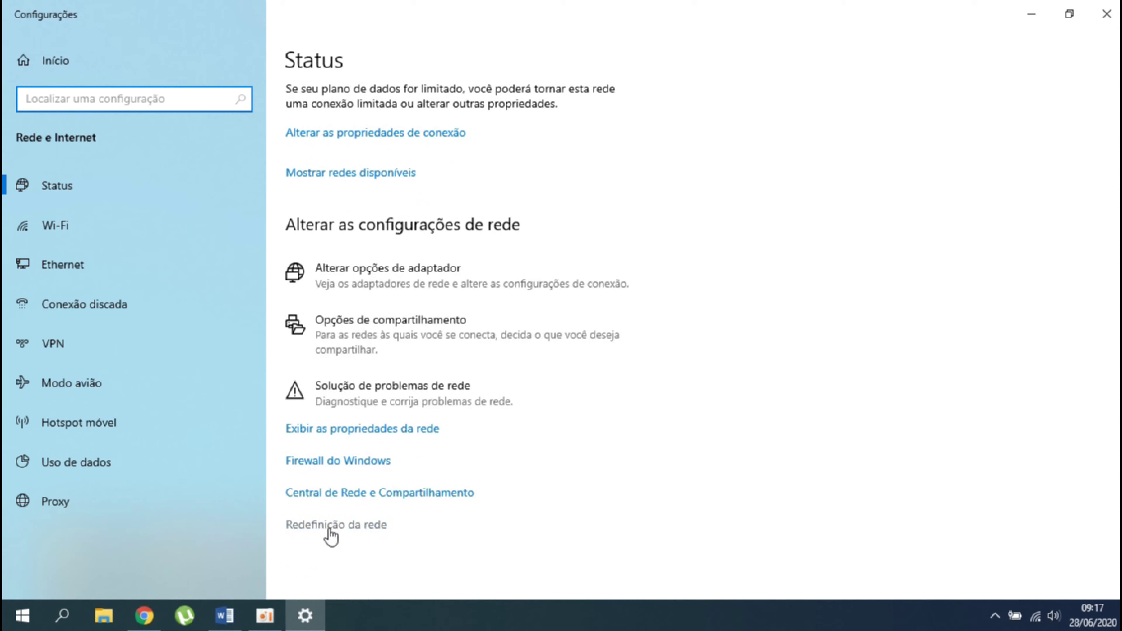
{"action": "left_click", "coordinate": [301, 526]}
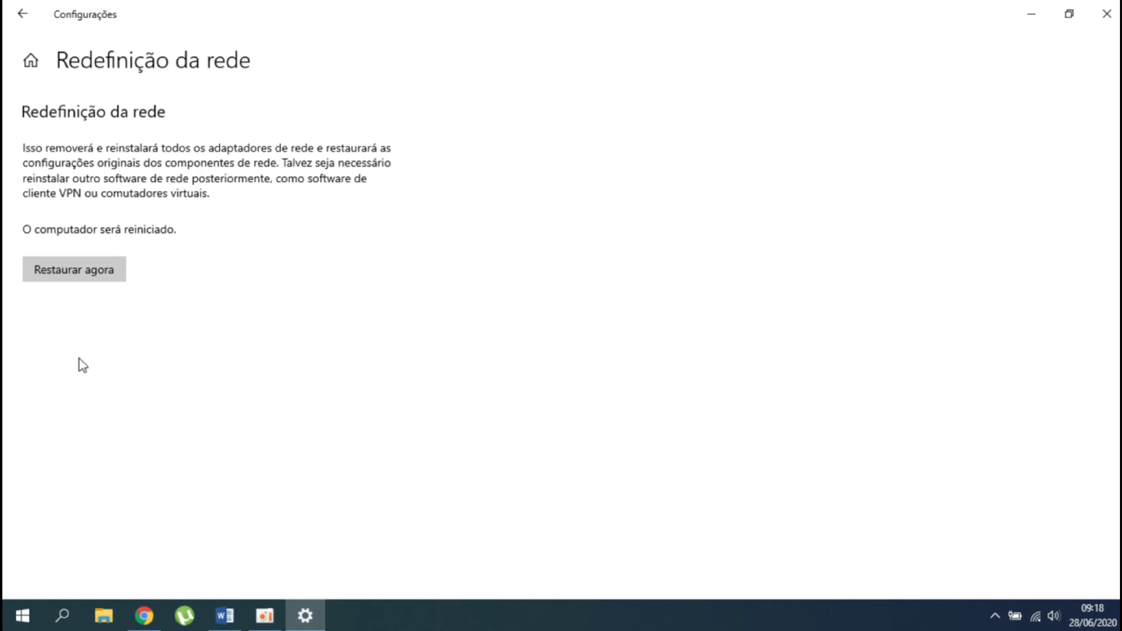
Run the network reset with confirmation, dismiss the shutdown notice and close Settings
{"action": "left_click", "coordinate": [88, 278]}
{"action": "left_click", "coordinate": [468, 341]}
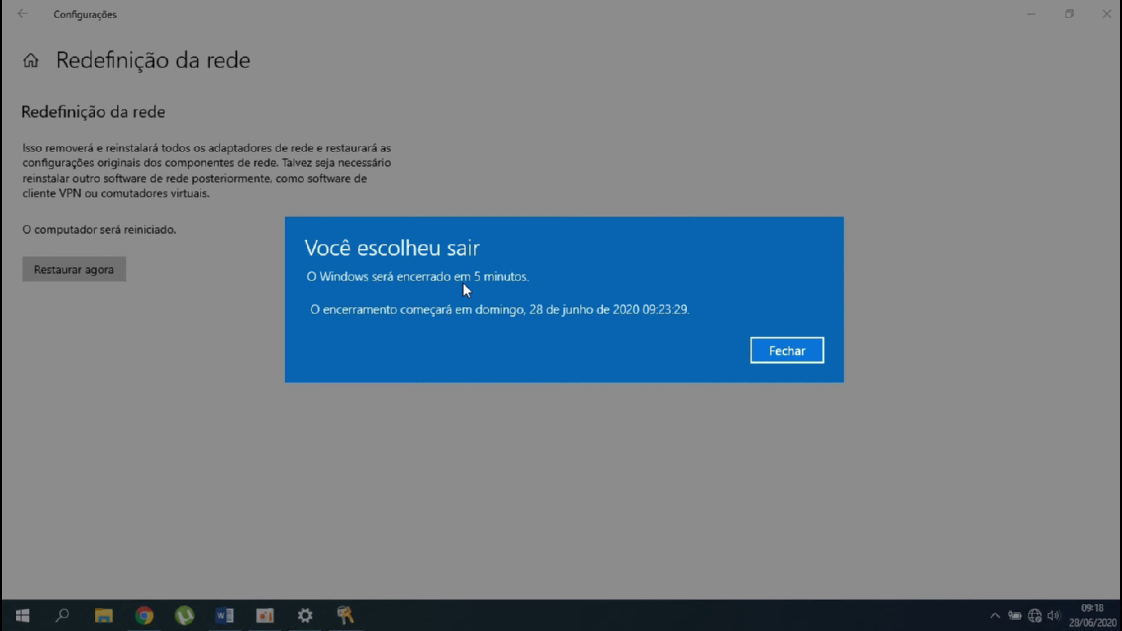
{"action": "left_click", "coordinate": [787, 350]}
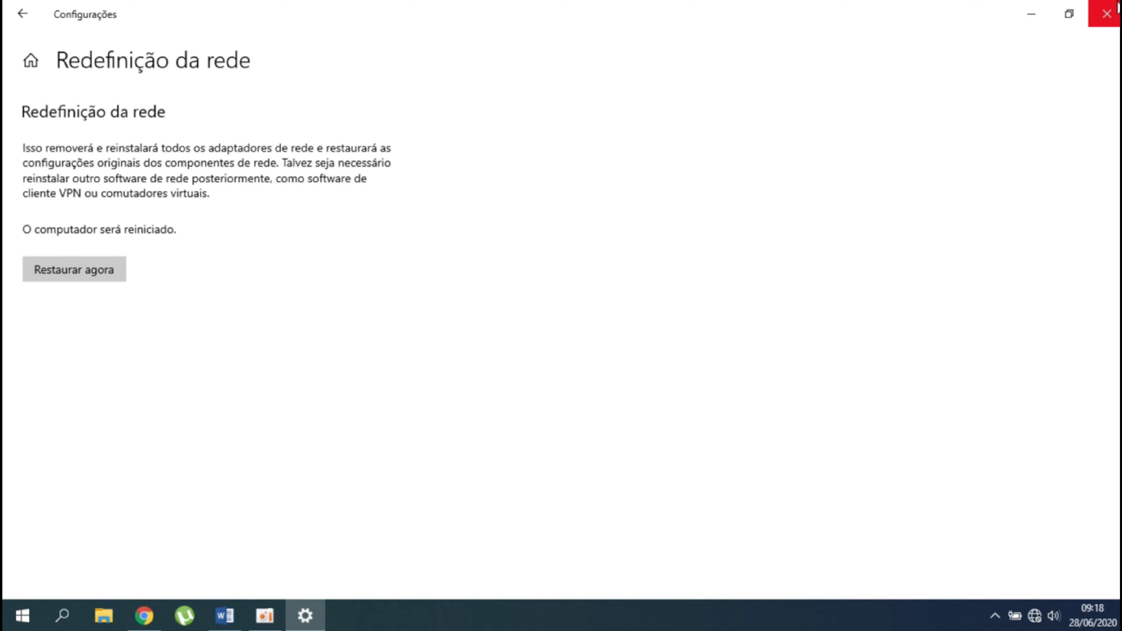
{"action": "left_click", "coordinate": [1109, 18]}
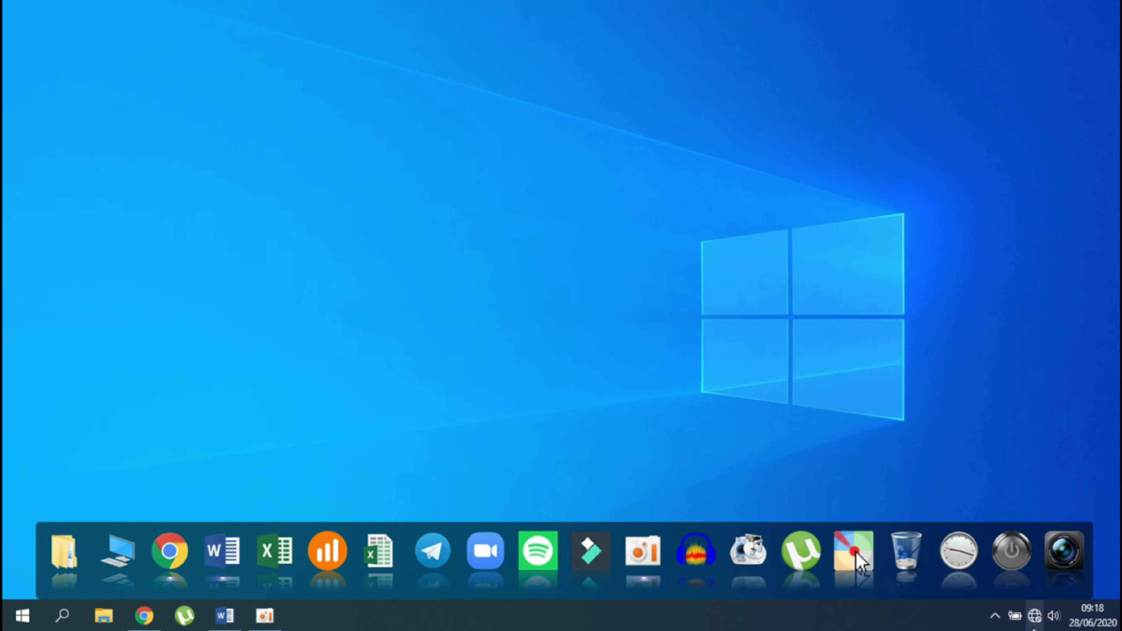
Check the available network connections from the desktop and dismiss the overview
{"action": "left_click", "coordinate": [1032, 617]}
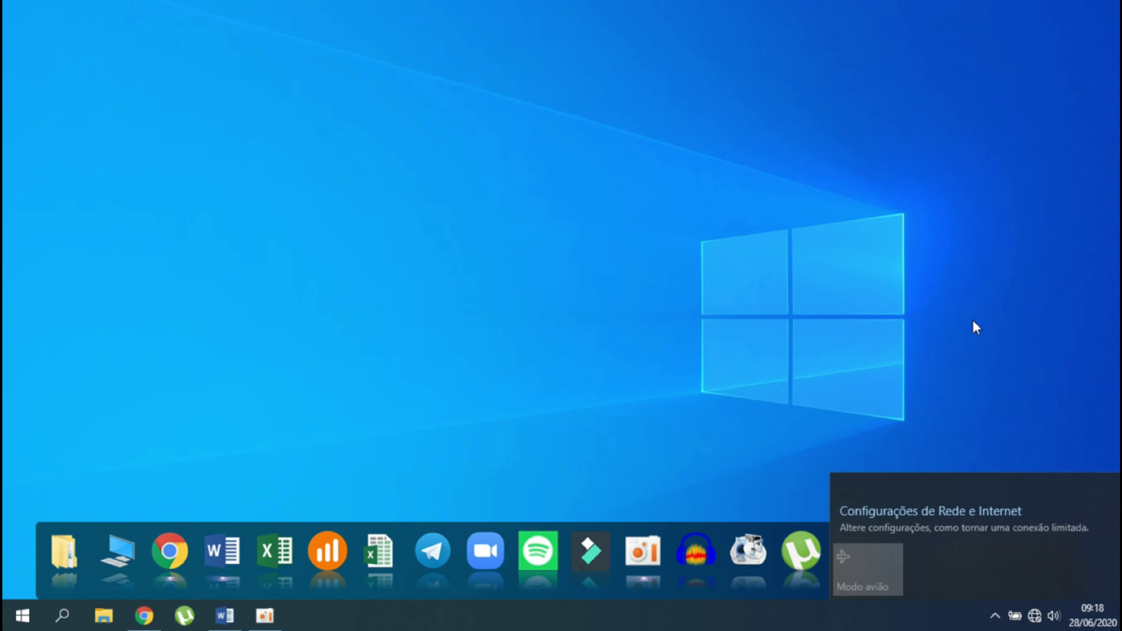
{"action": "left_click", "coordinate": [943, 312]}
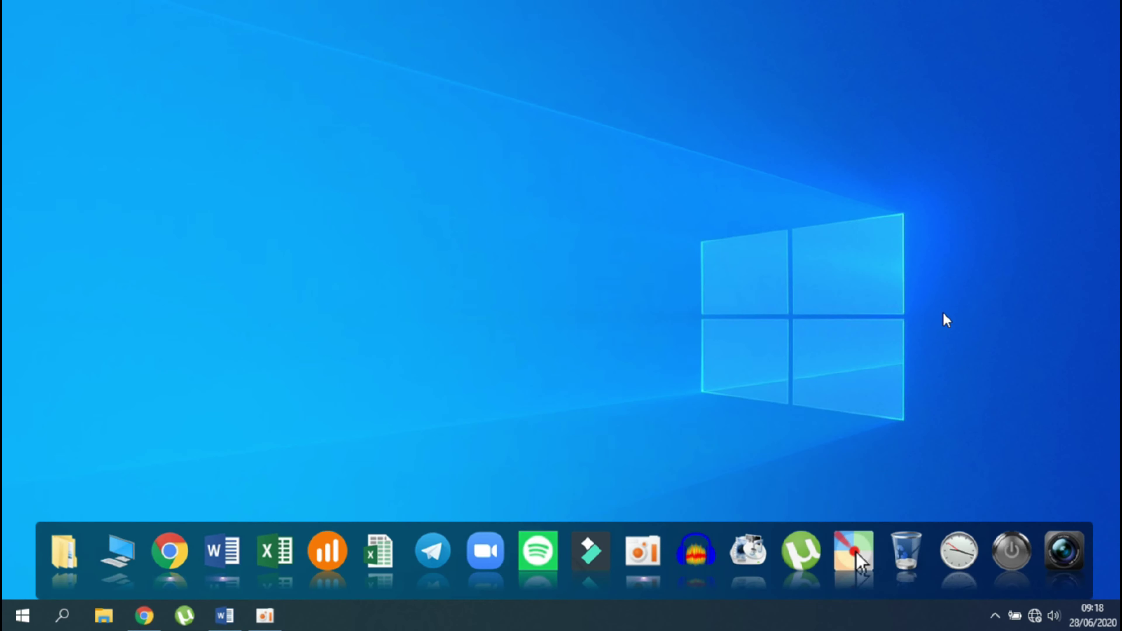